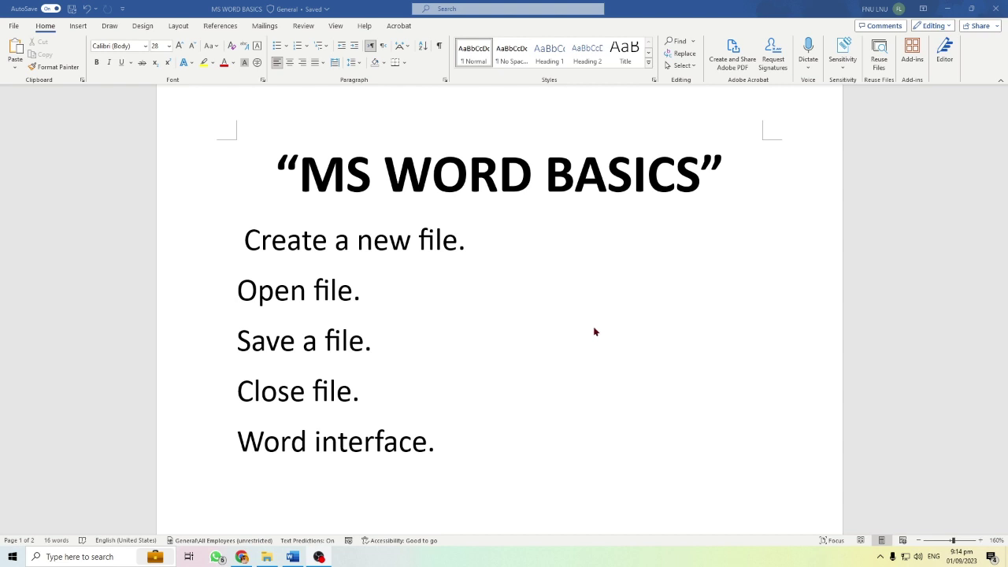
Search the Start menu for 'word' and launch the Word app from Best match
left_click(12, 558)
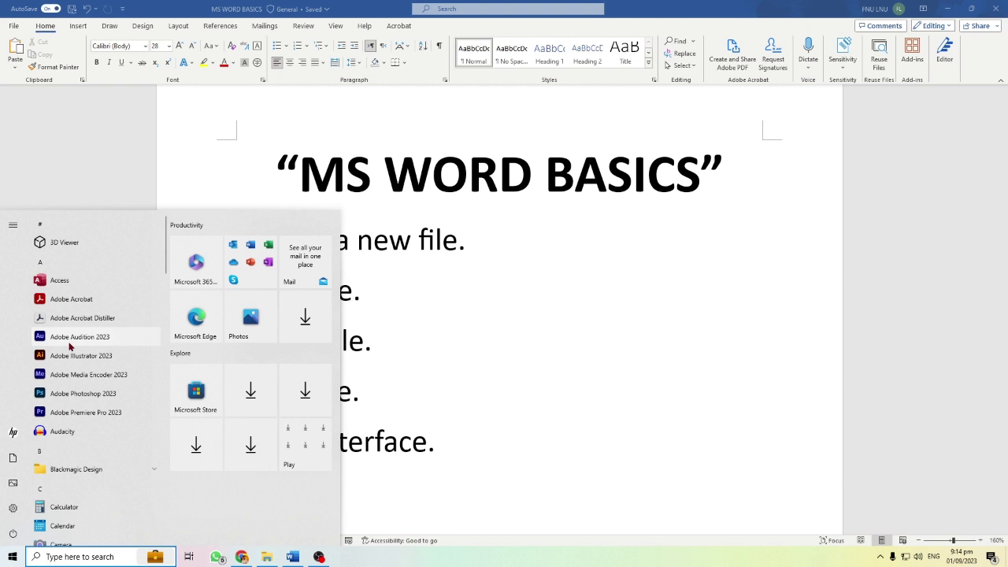
left_click(105, 557)
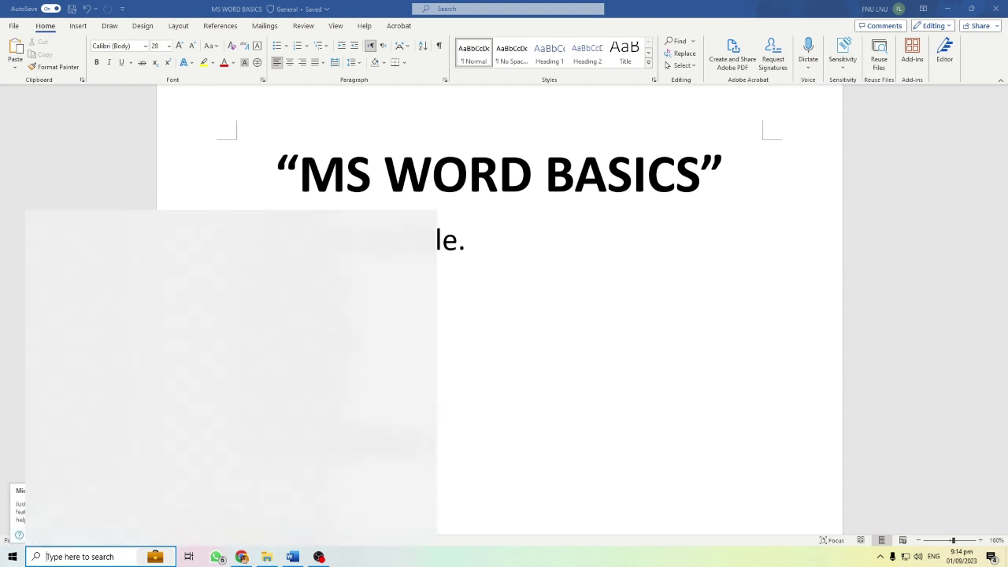
type("word")
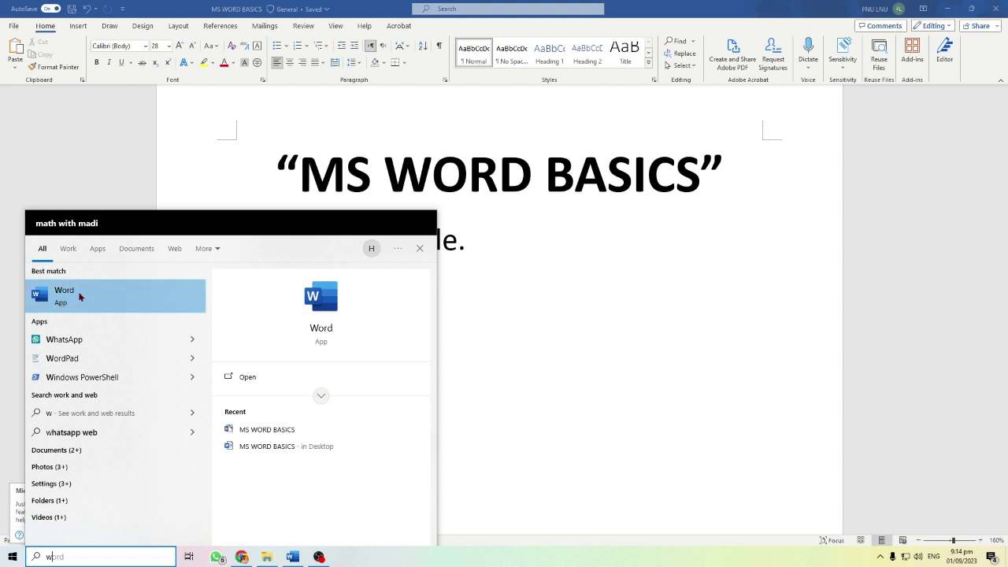
left_click(85, 298)
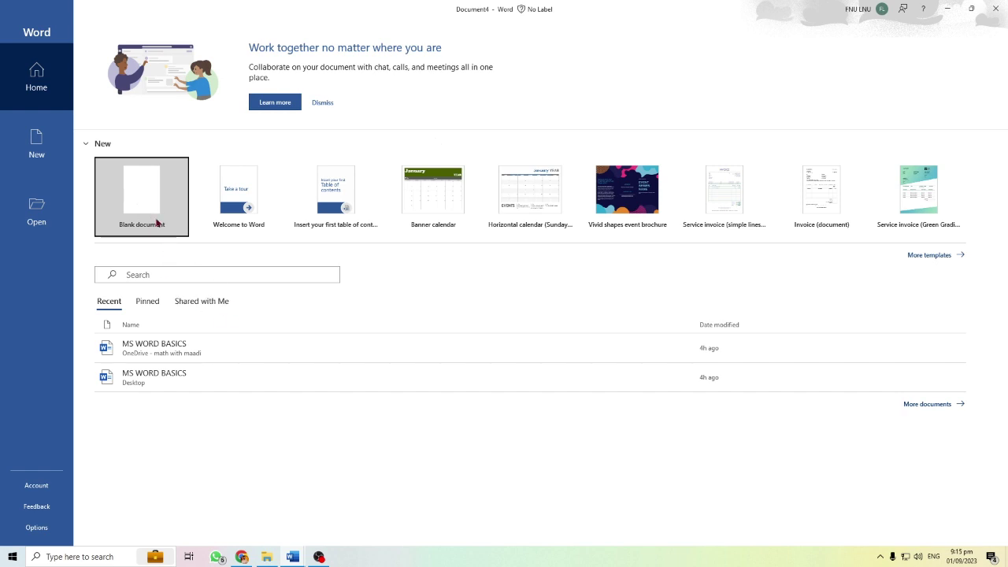
Create blank Document4 from the start screen, then open its File backstage
left_click(143, 196)
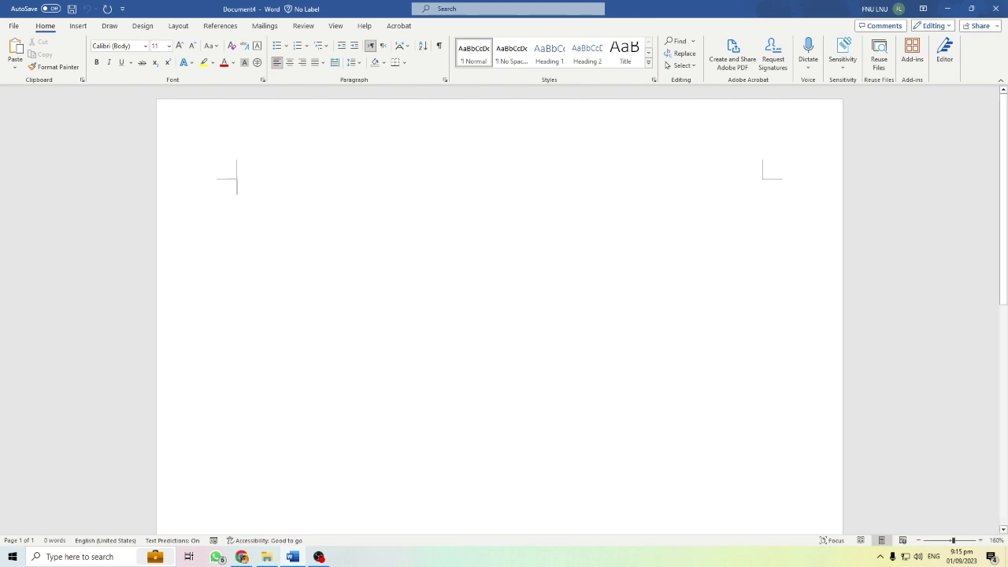
left_click(14, 26)
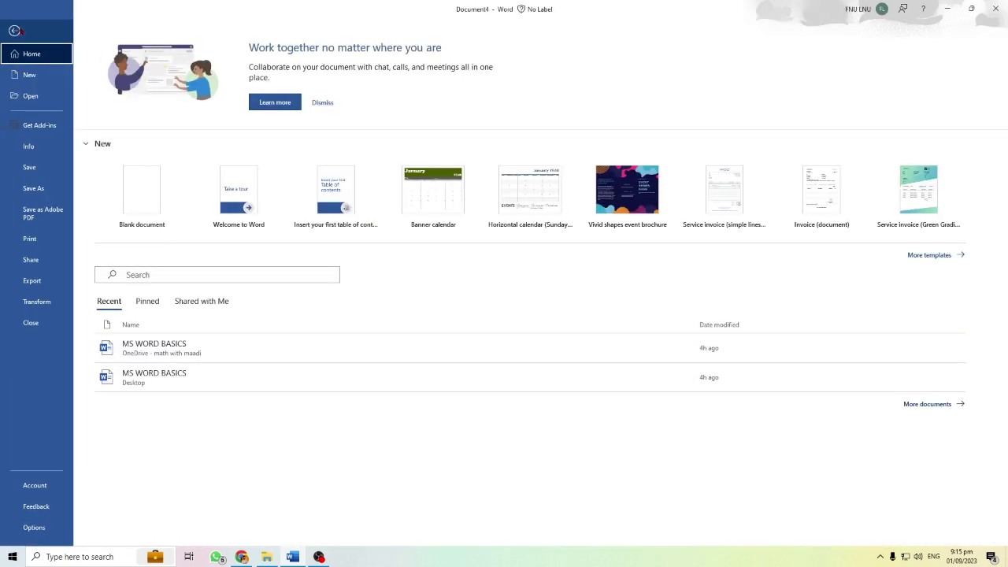
Browse the New template gallery and create blank Document5 from it
left_click(57, 84)
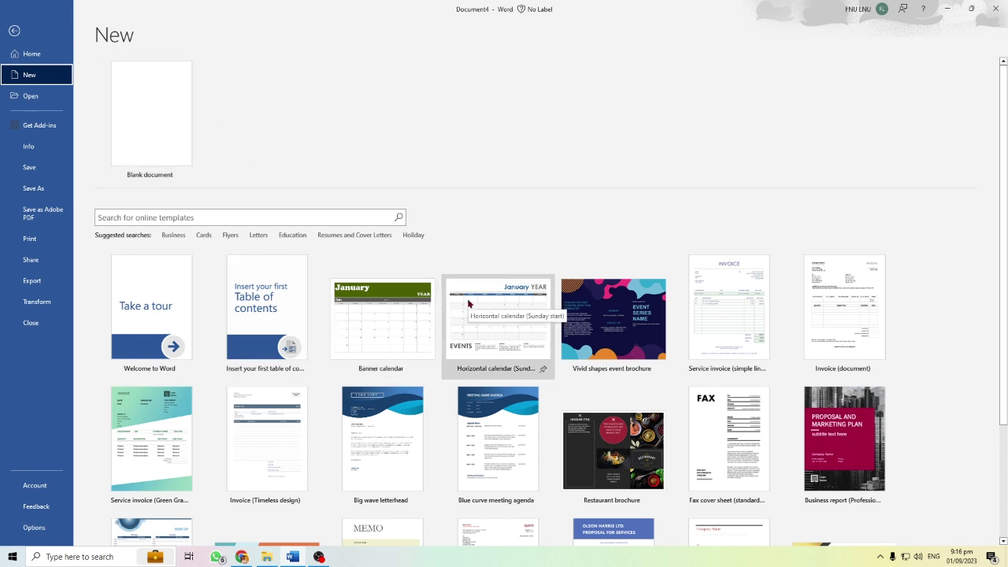
scroll(469, 304, "down", 1)
scroll(471, 304, "down", 2)
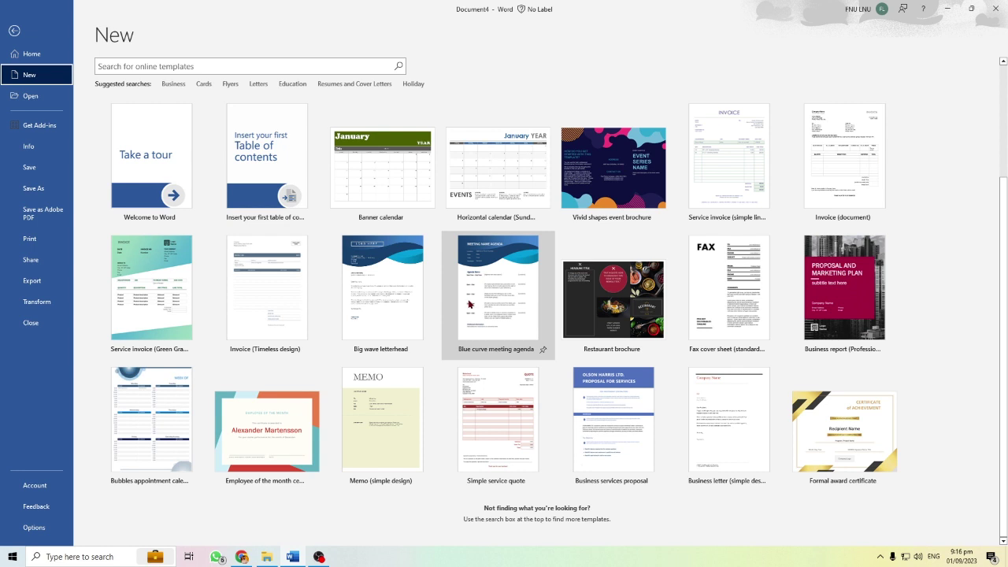
scroll(457, 276, "up", 3)
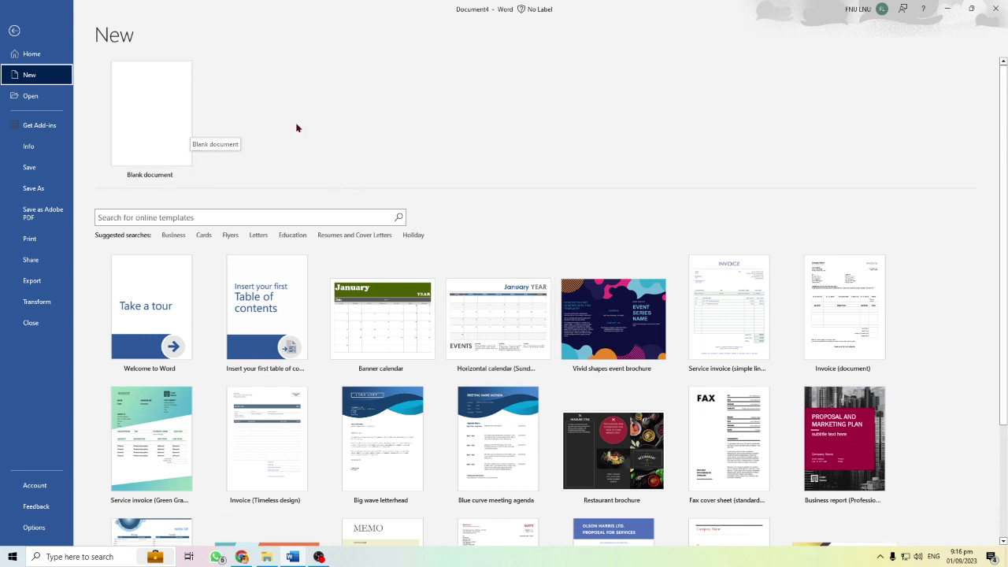
left_click(172, 109)
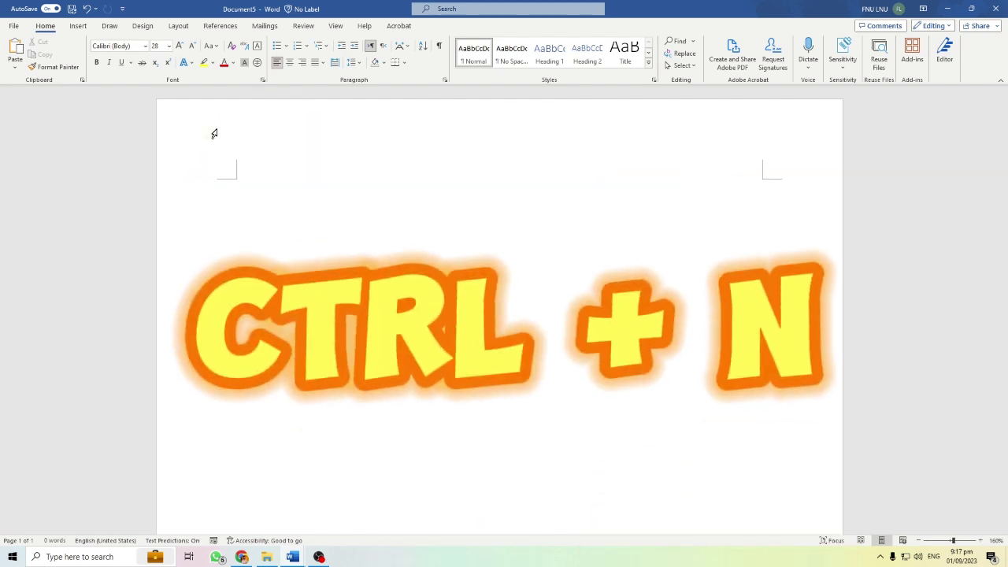
Create another blank document, Document6, with Ctrl+N
key("ctrl+n")
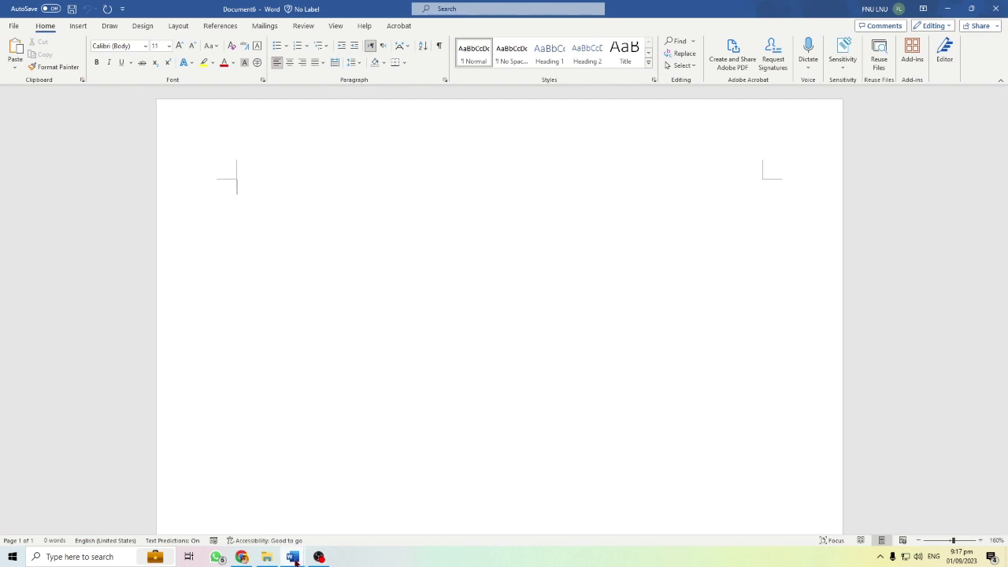
mouse_move(295, 560)
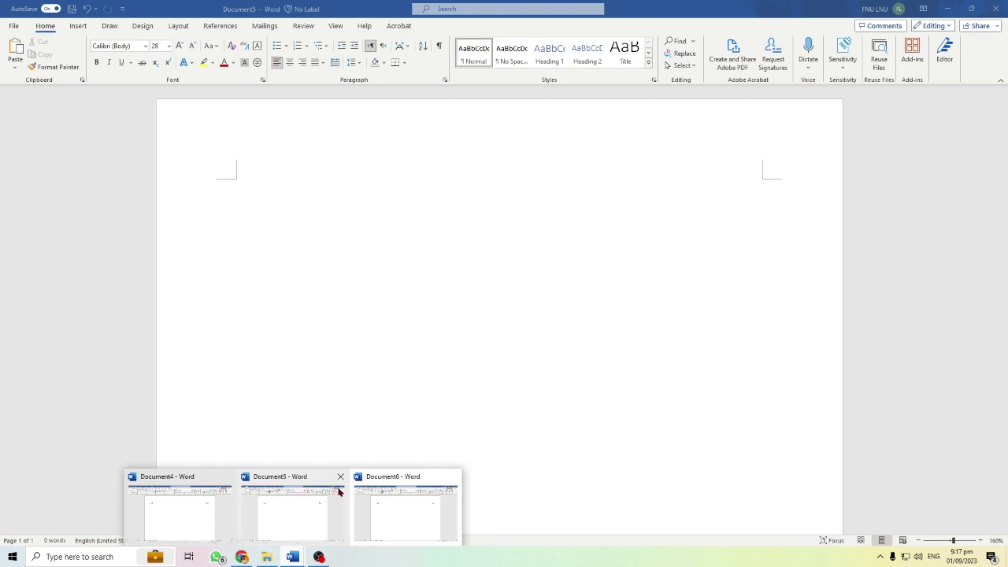
left_click(387, 505)
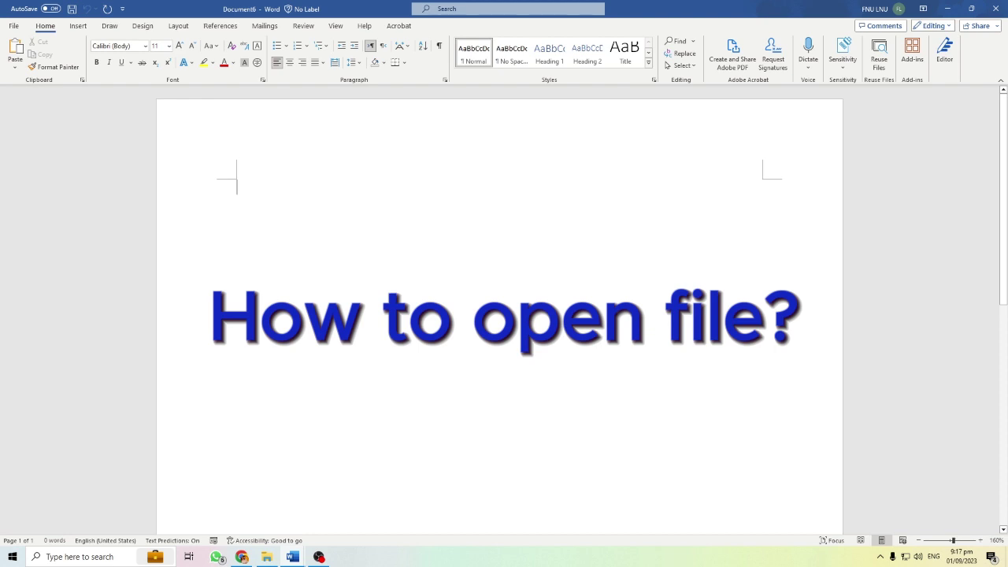
Show the File > Open page listing the two recent MS WORD BASICS files
left_click(16, 26)
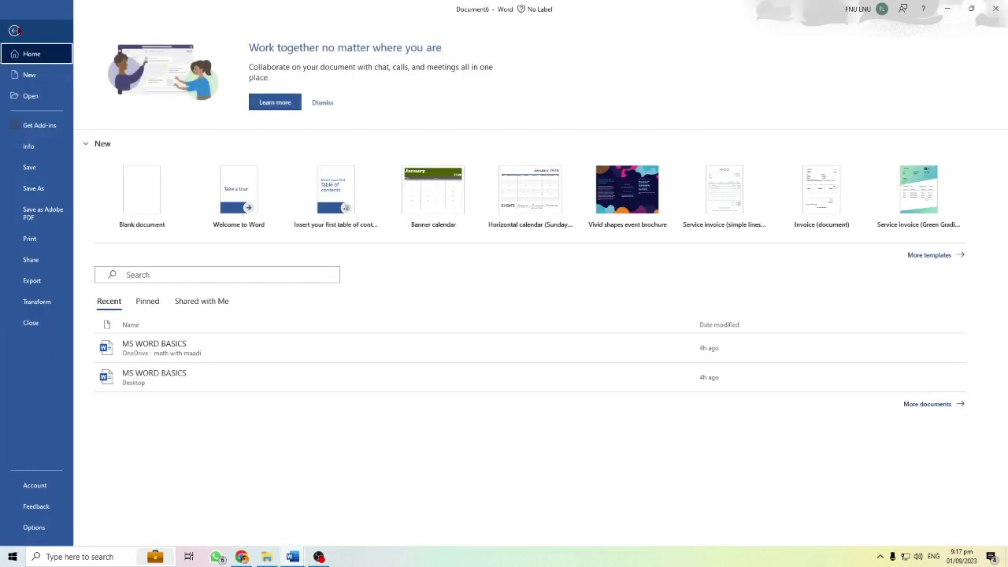
left_click(31, 96)
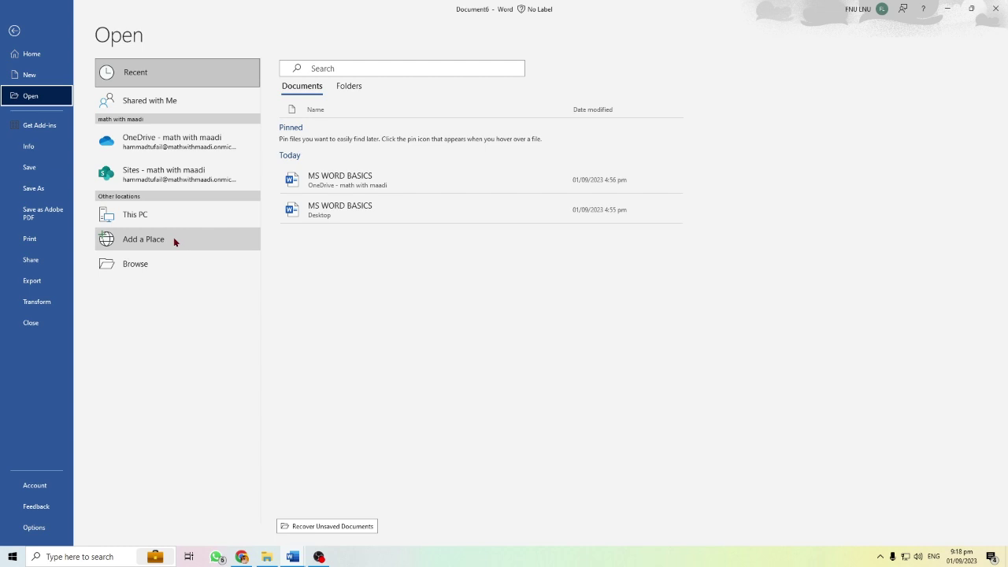
Leave the Open page and return to the empty Document4 window
key("Escape")
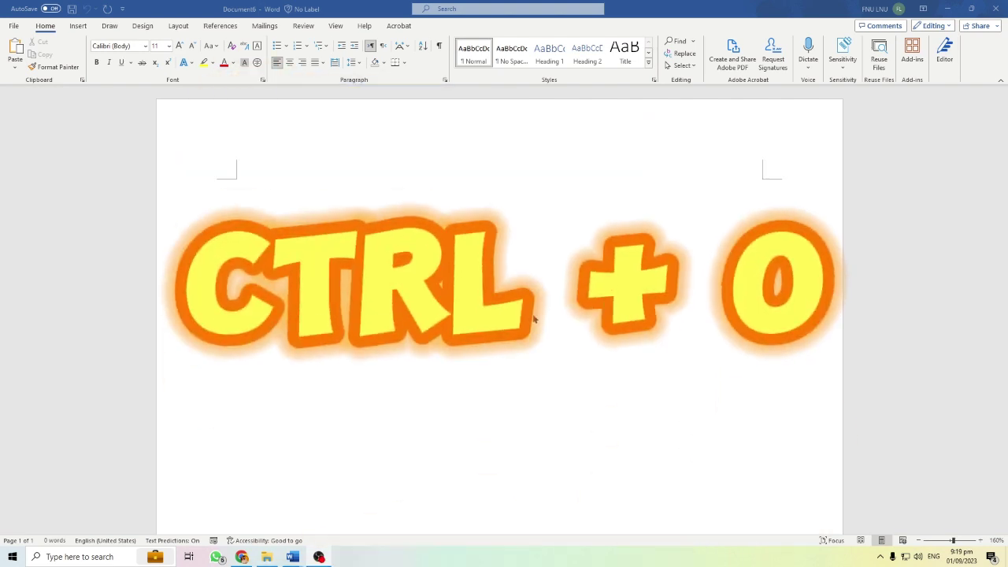
key("ctrl+o")
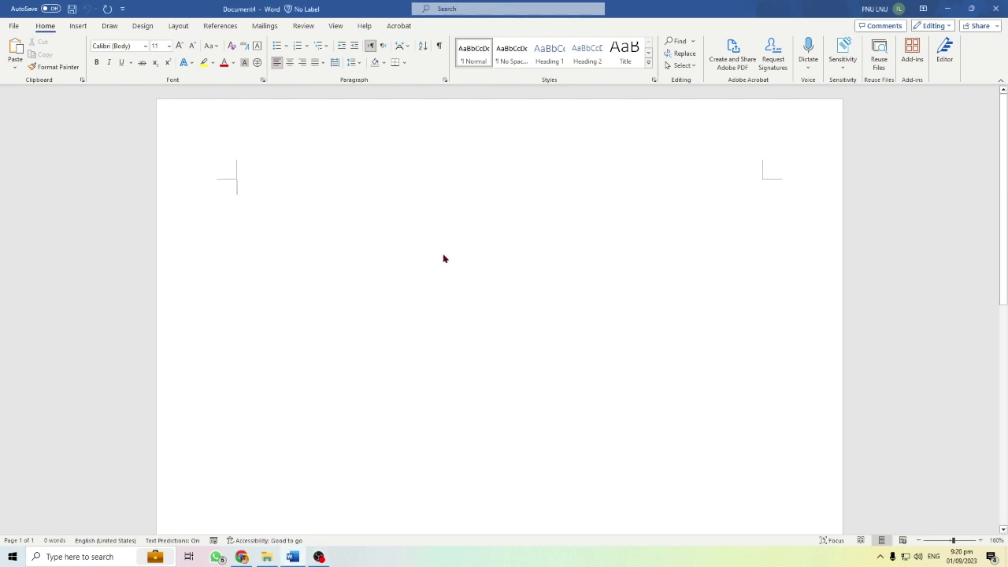
type("W")
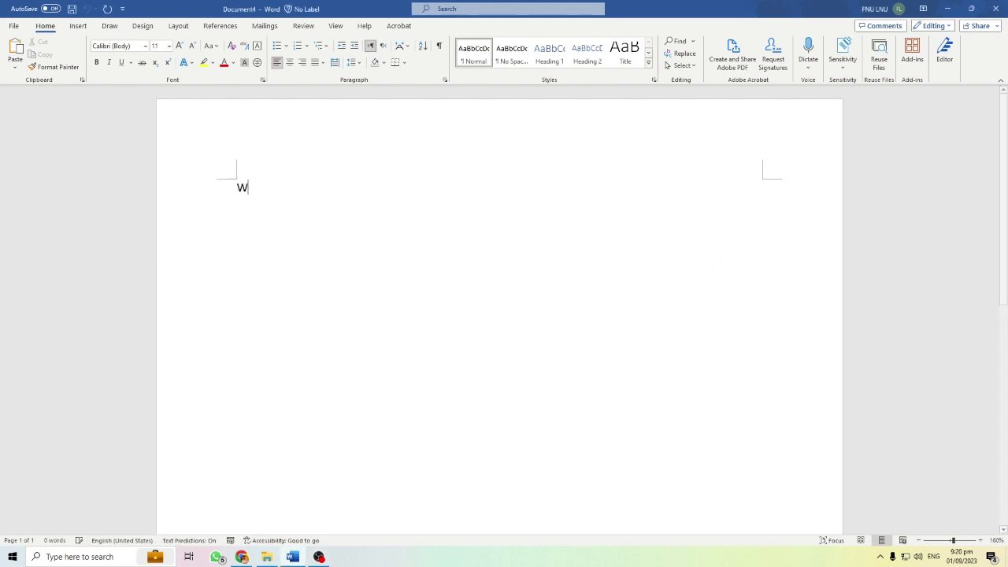
type("elcome ")
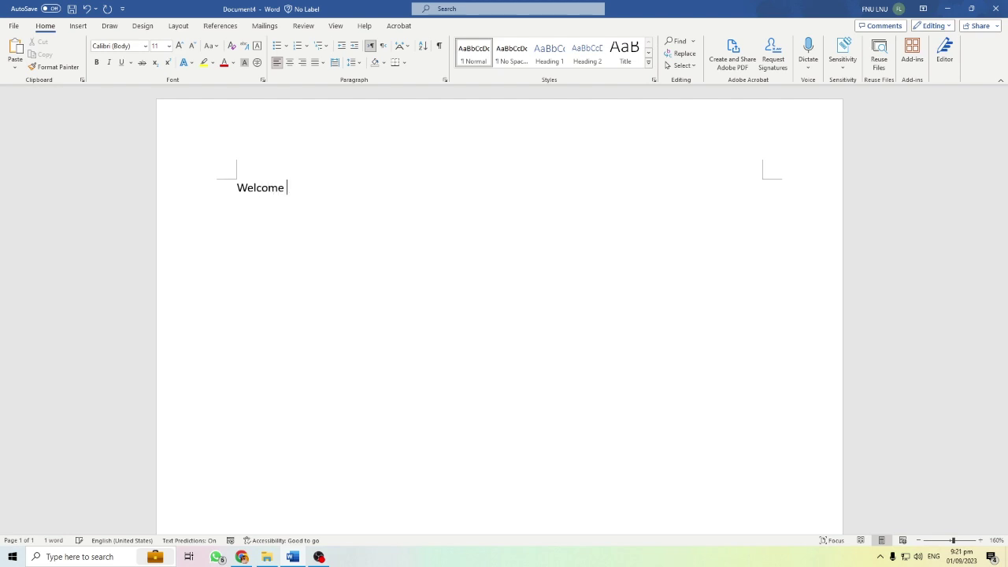
type("to Coda")
type("nics")
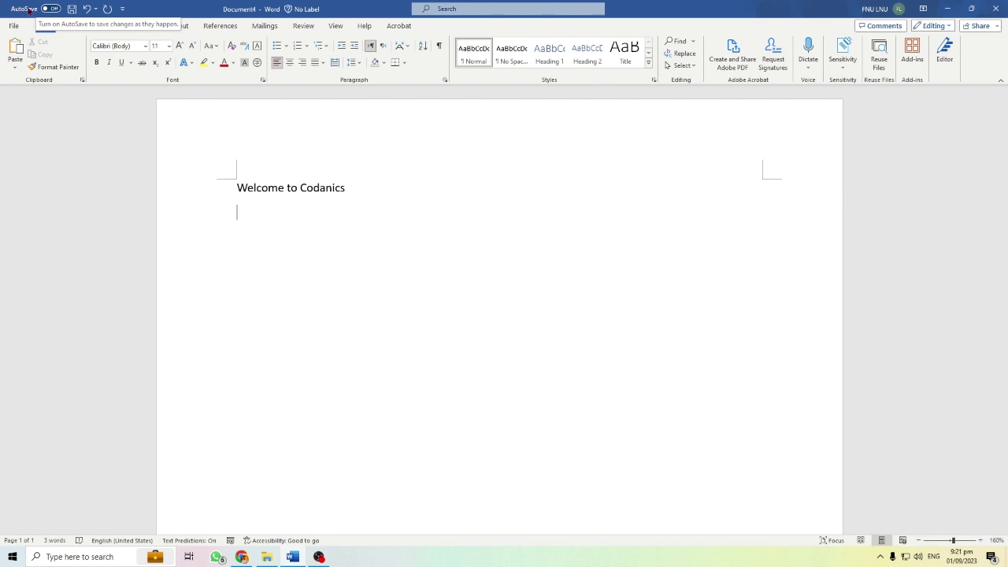
left_click(52, 9)
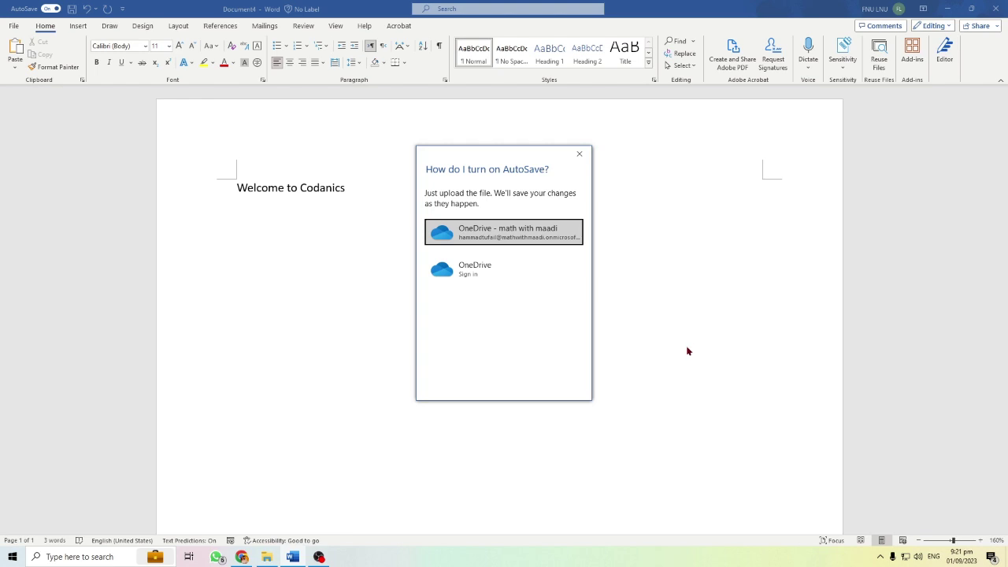
key("Escape")
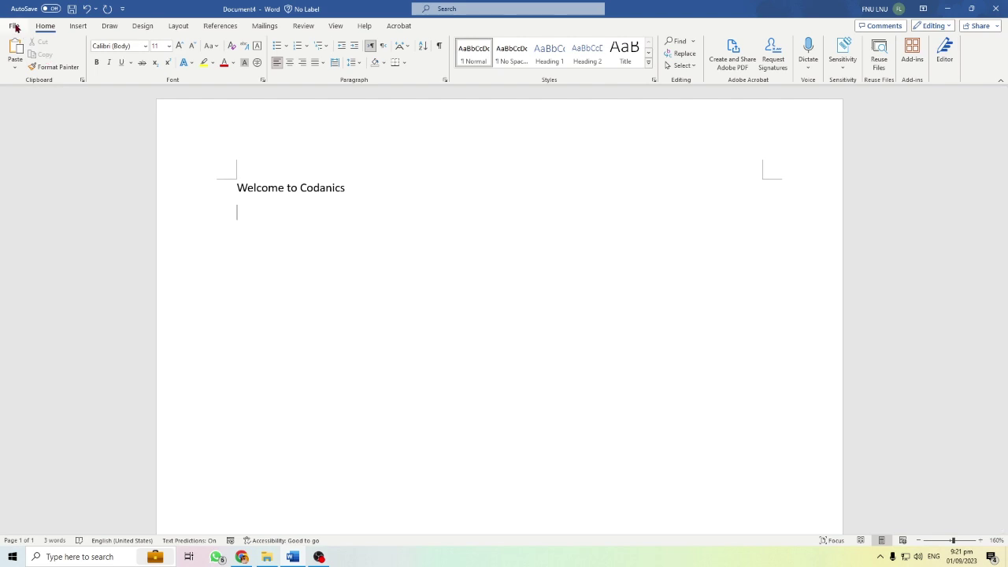
In Save As, name the file 'ms word', keep Word Document format, and browse This PC
left_click(15, 26)
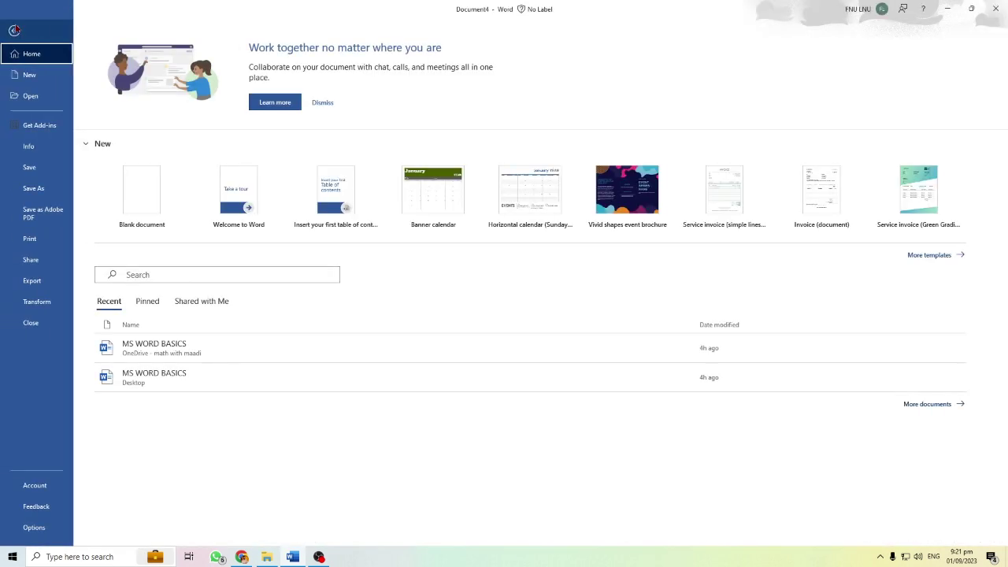
left_click(43, 192)
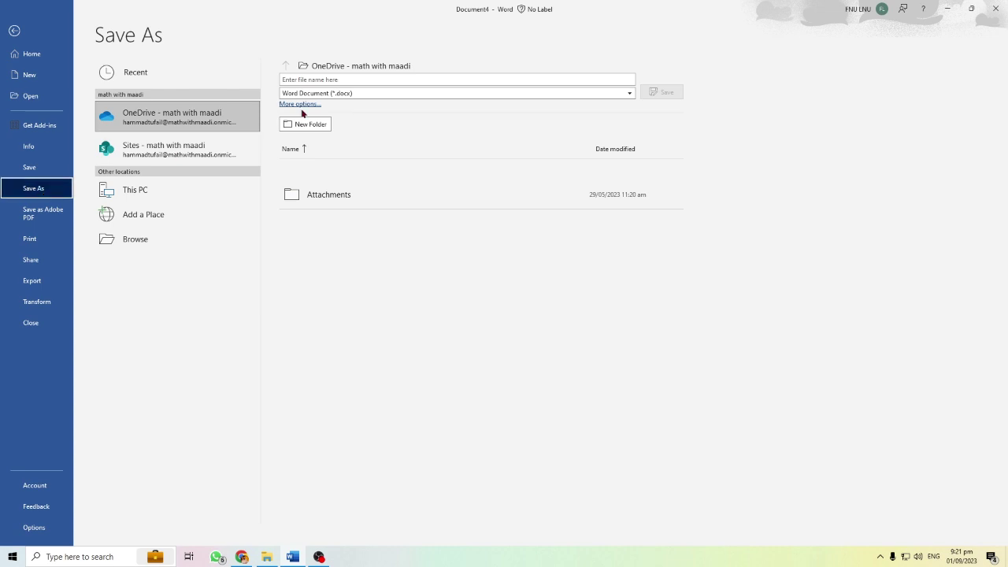
left_click(425, 81)
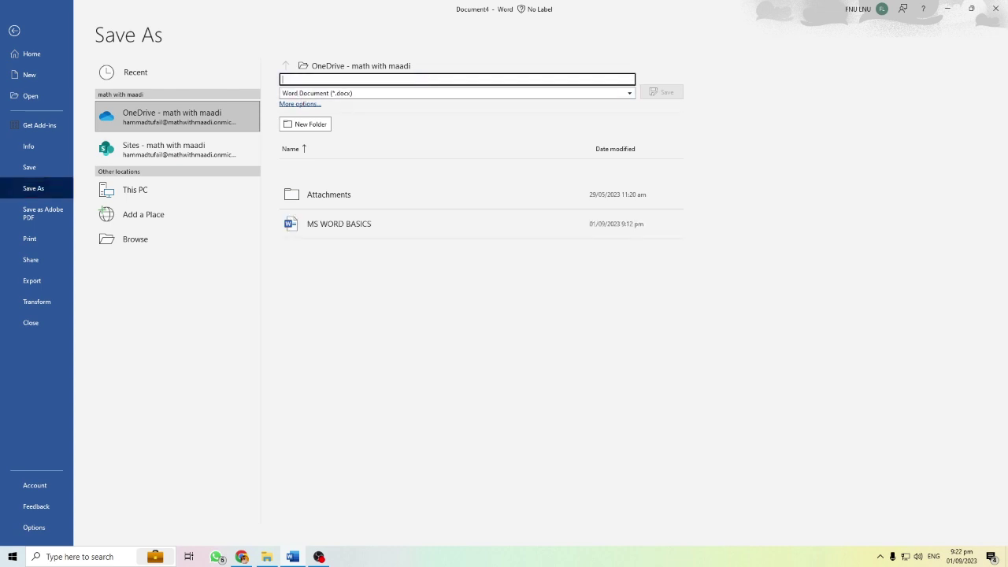
type("ms word")
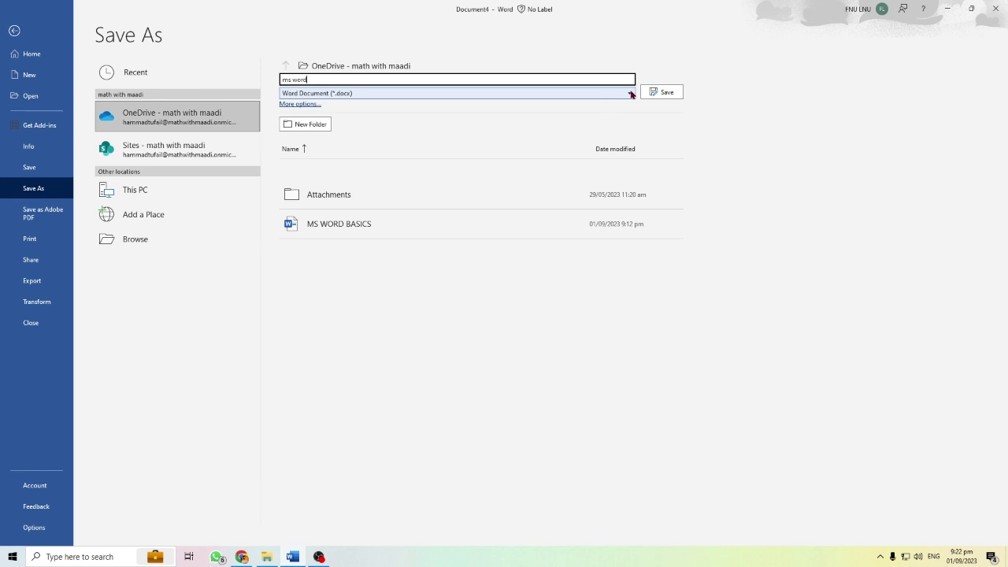
left_click(630, 93)
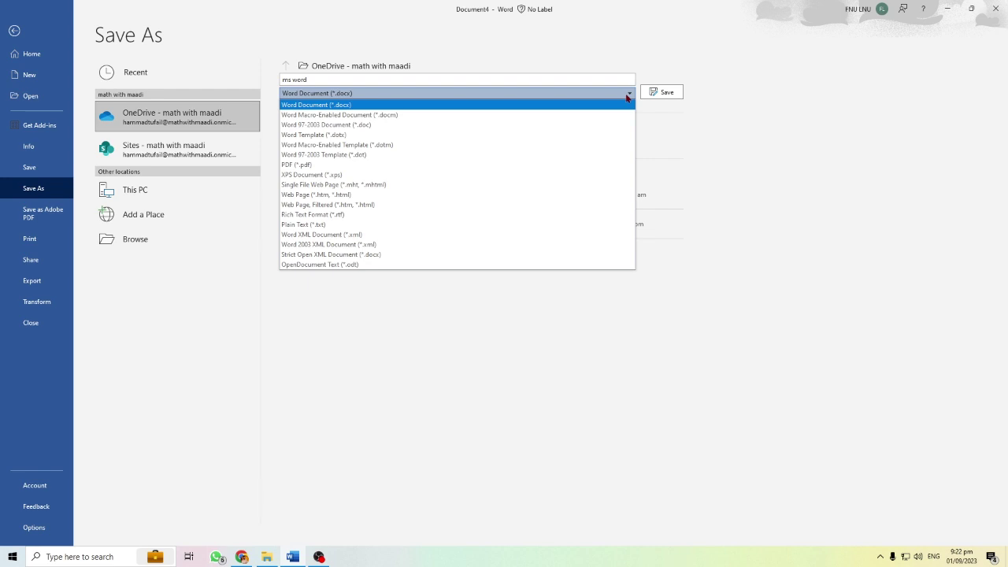
left_click(627, 96)
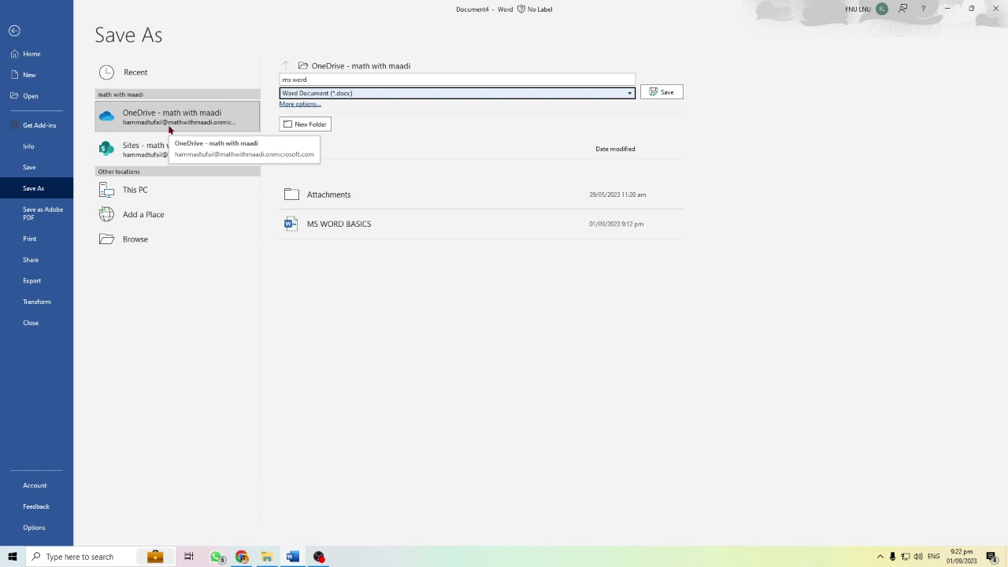
left_click(175, 238)
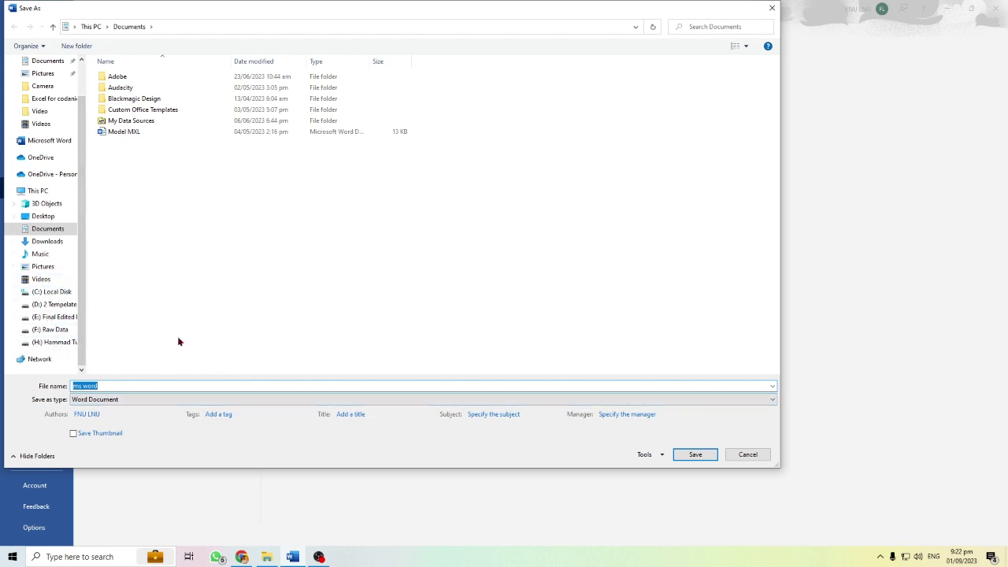
Save 'ms word' into the Desktop folder
left_click(41, 218)
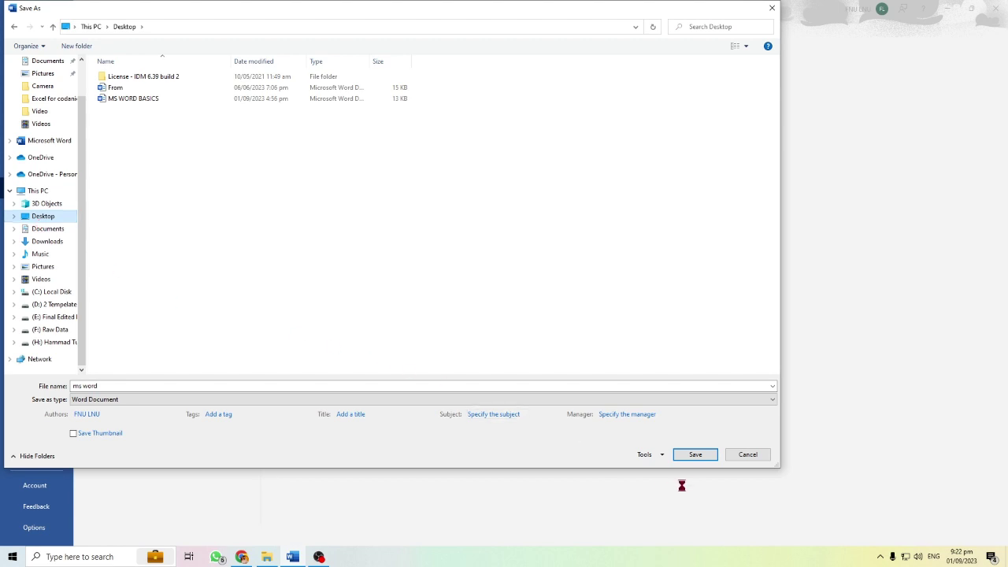
left_click(696, 457)
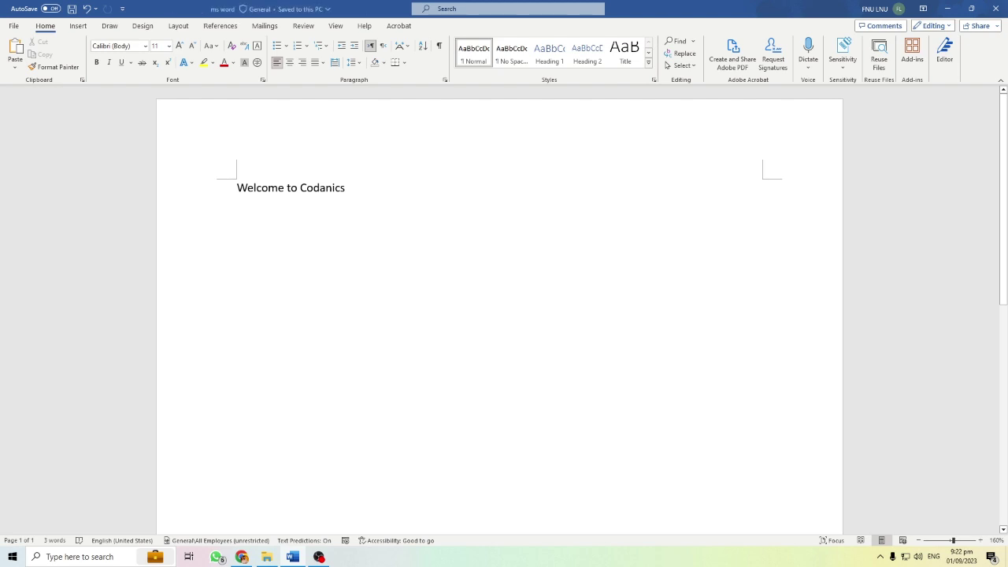
Minimize Word and open the saved ms word file from the desktop
left_click(948, 10)
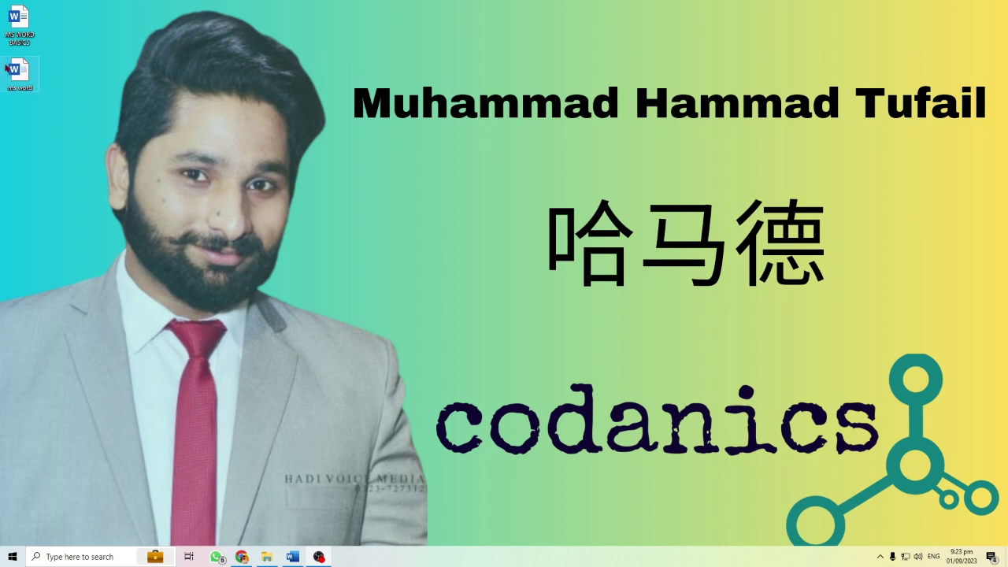
double_click(17, 72)
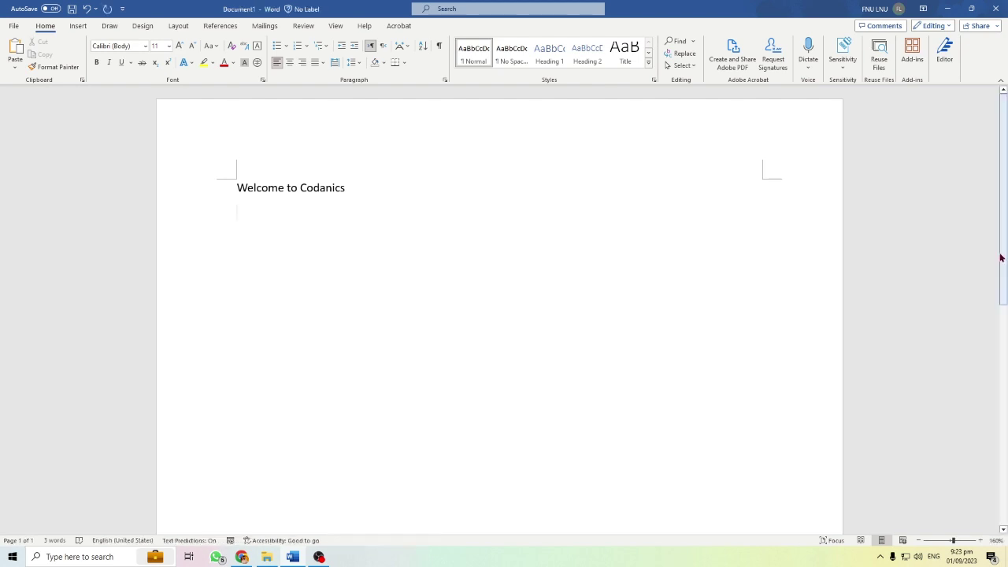
Add a line below the heading and save 'Welcome to Codanics' to the Desktop
key("Return")
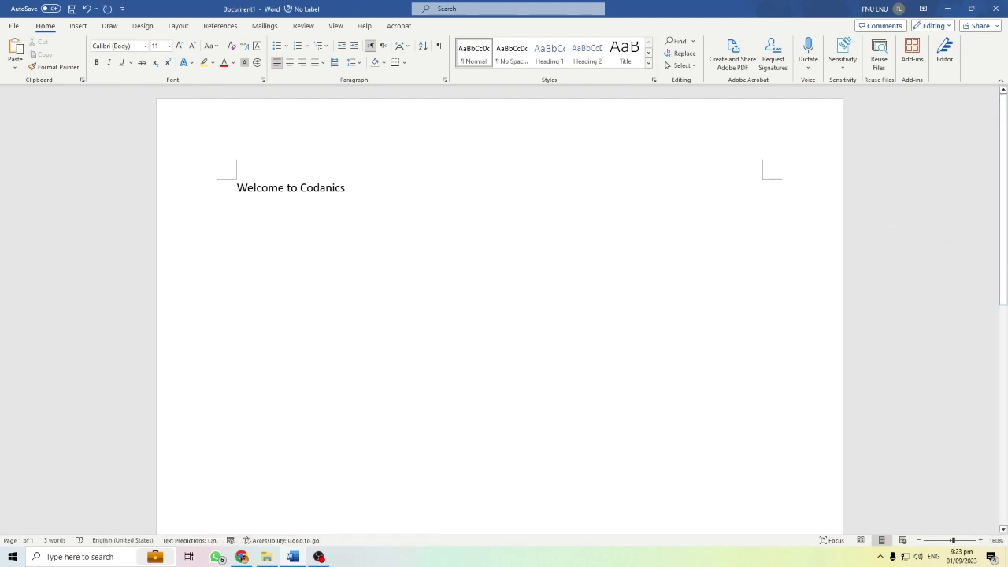
key("ctrl+s")
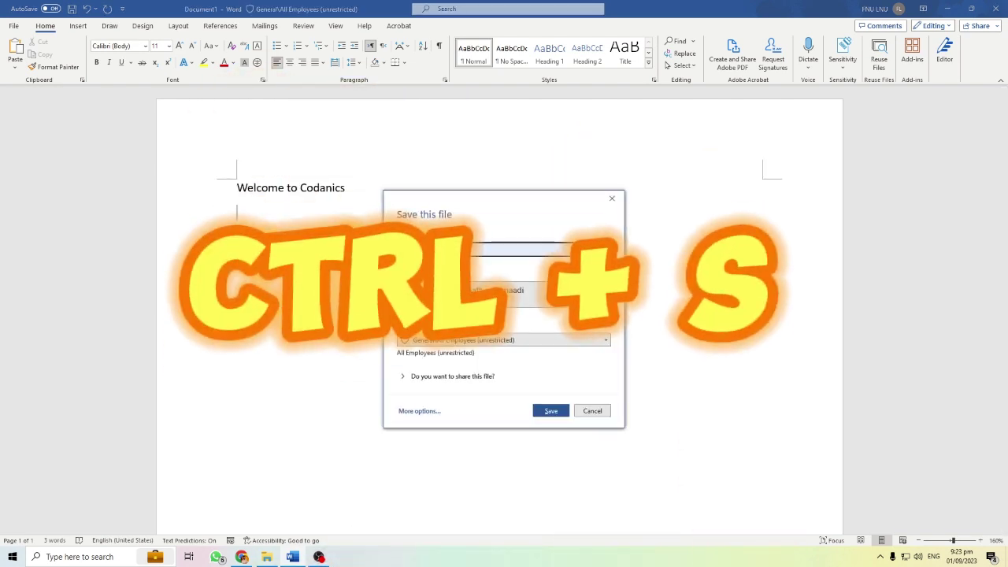
left_click_drag(520, 207, 520, 137)
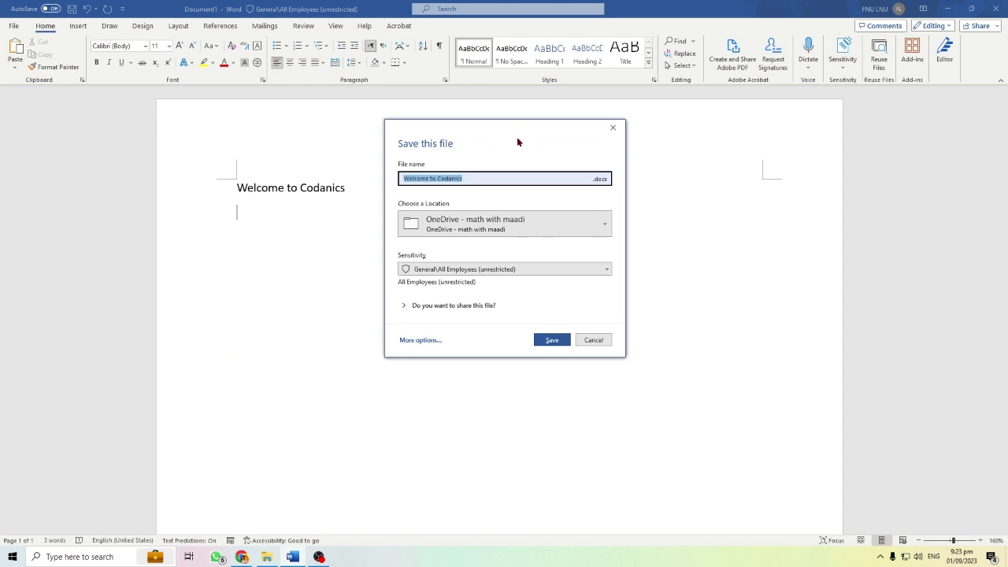
left_click(607, 228)
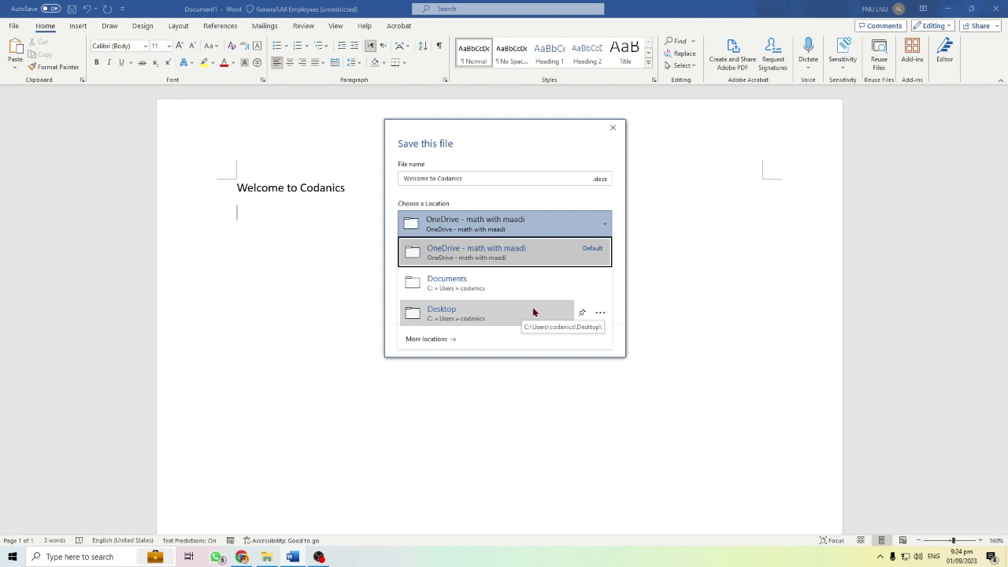
left_click(533, 312)
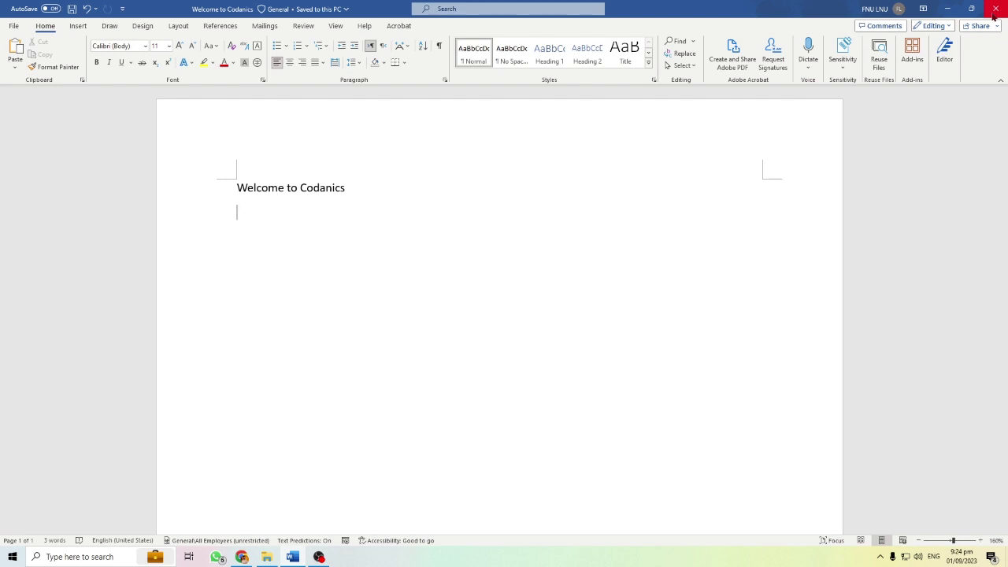
Show the Recent list on the File backstage Home page, with 'Welcome to Codanics' and 'ms word' listed
left_click(14, 25)
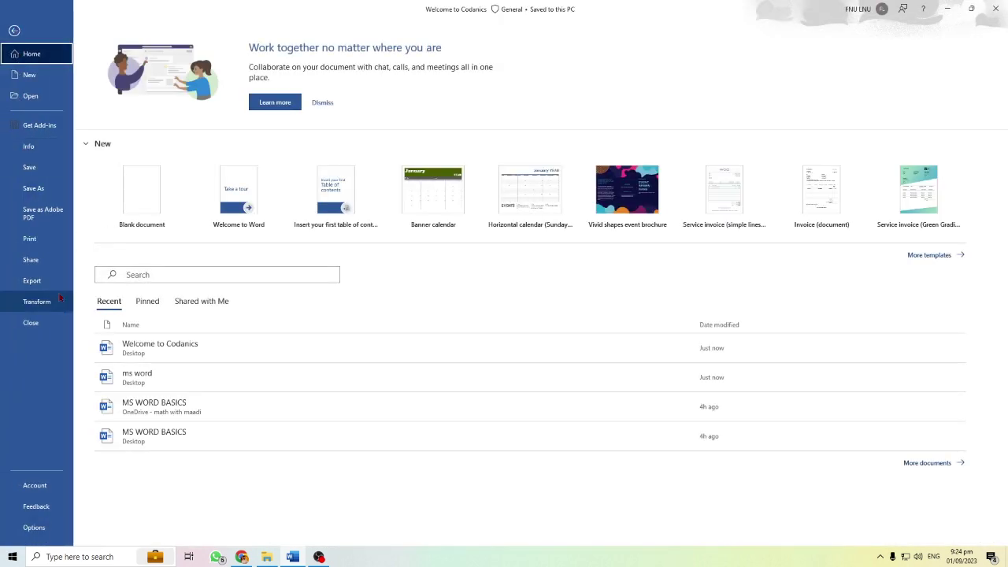